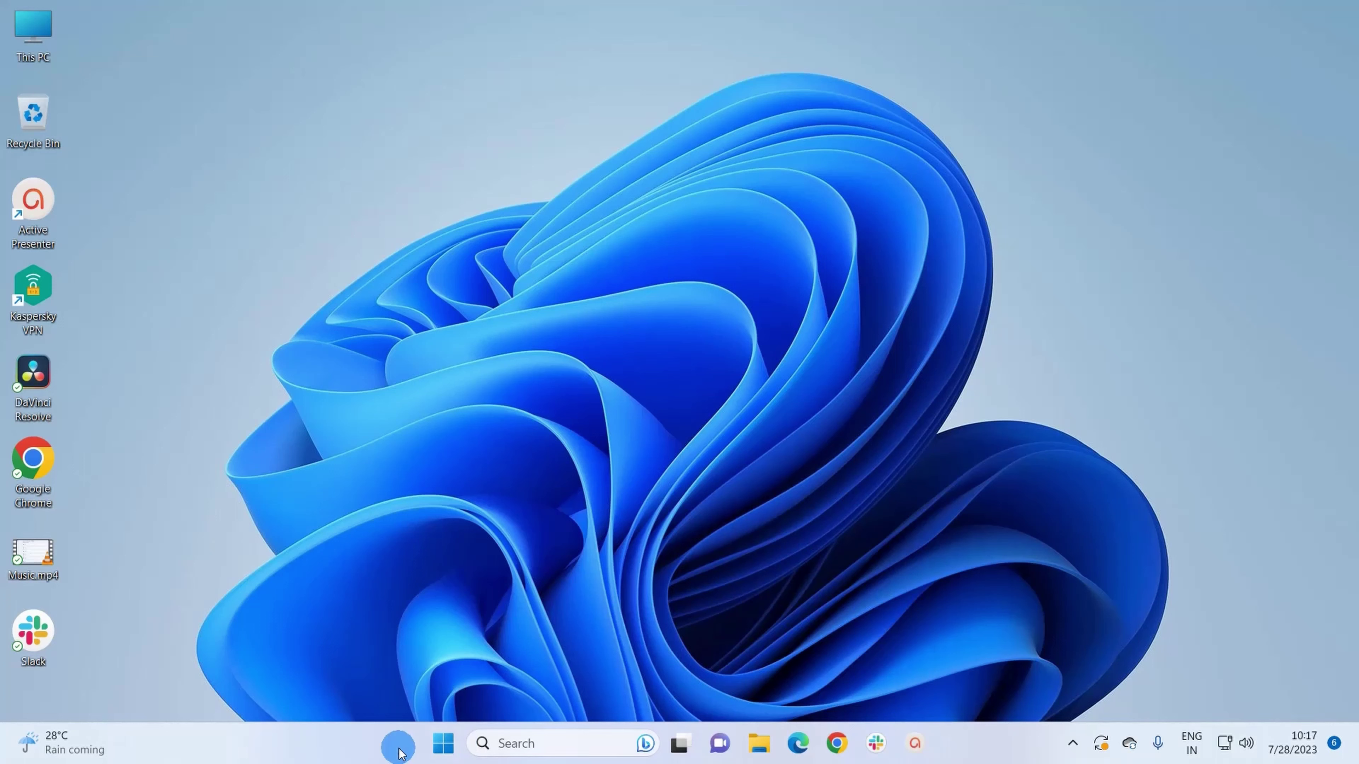
Open Device Manager from the Start quick-link options, reposition its window over the desktop, and close it
right_click(451, 746)
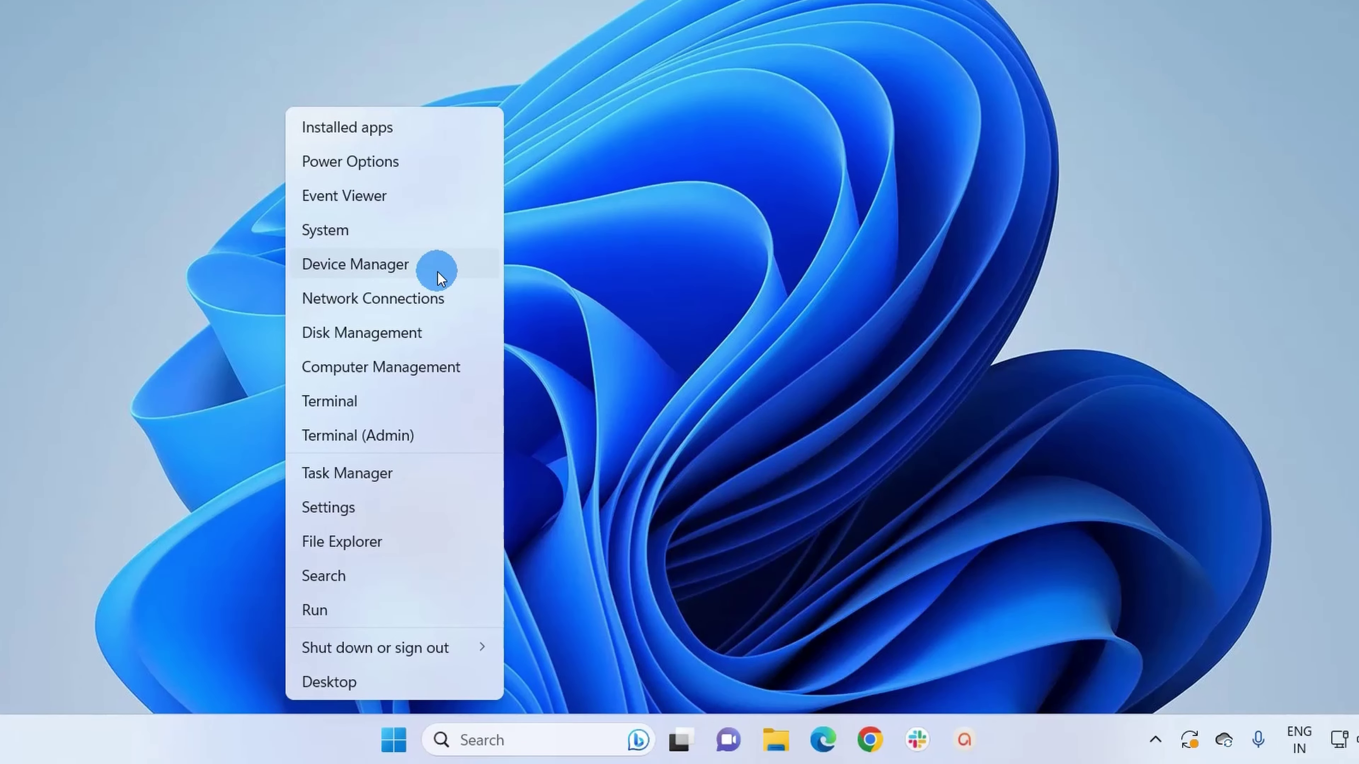
left_click(438, 272)
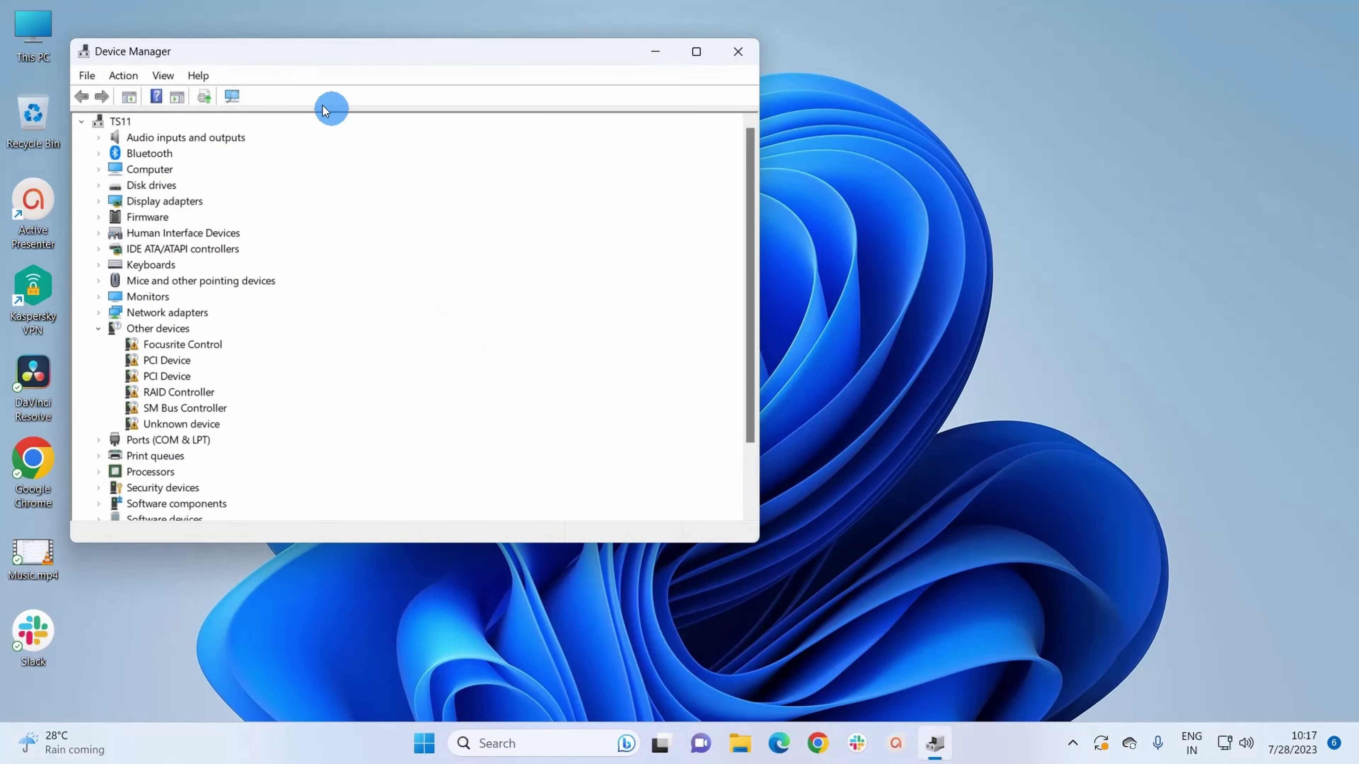
left_click_drag(271, 56, 601, 150)
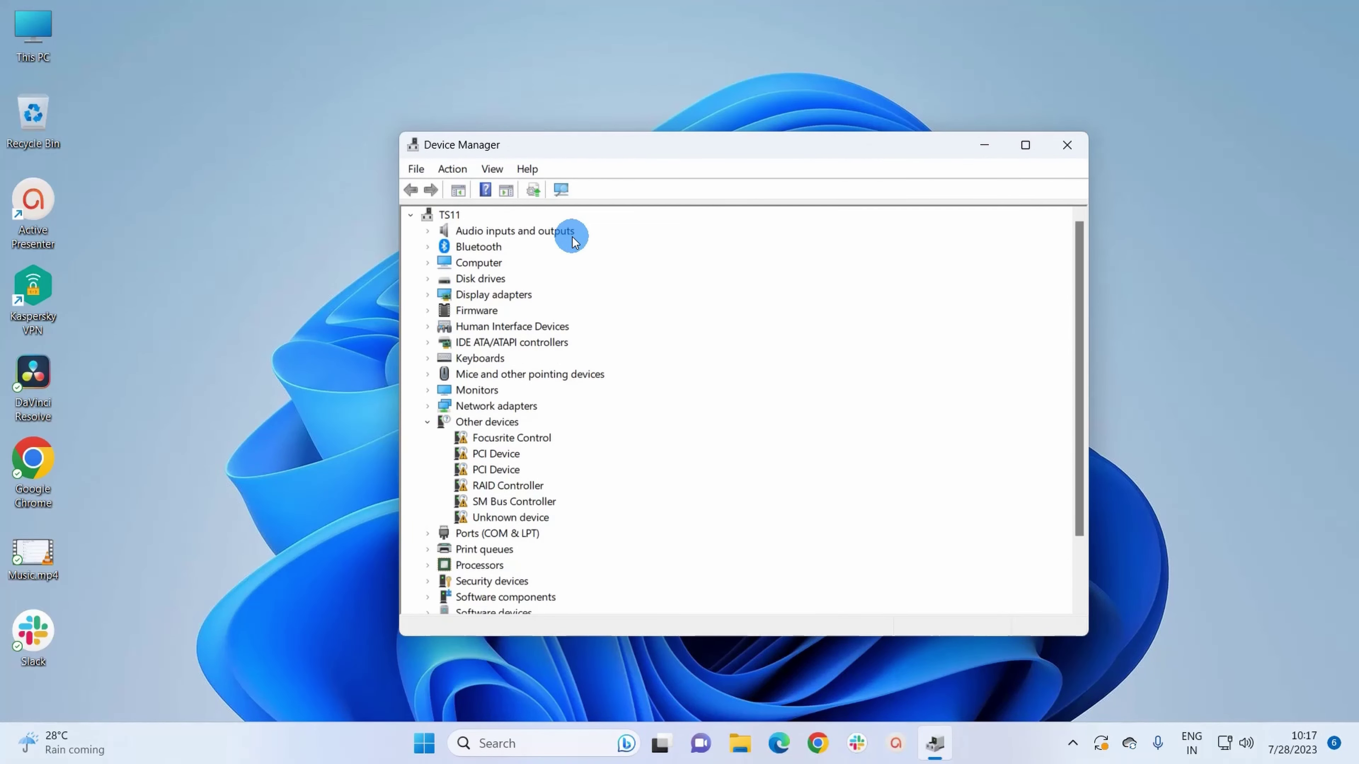
left_click(1067, 144)
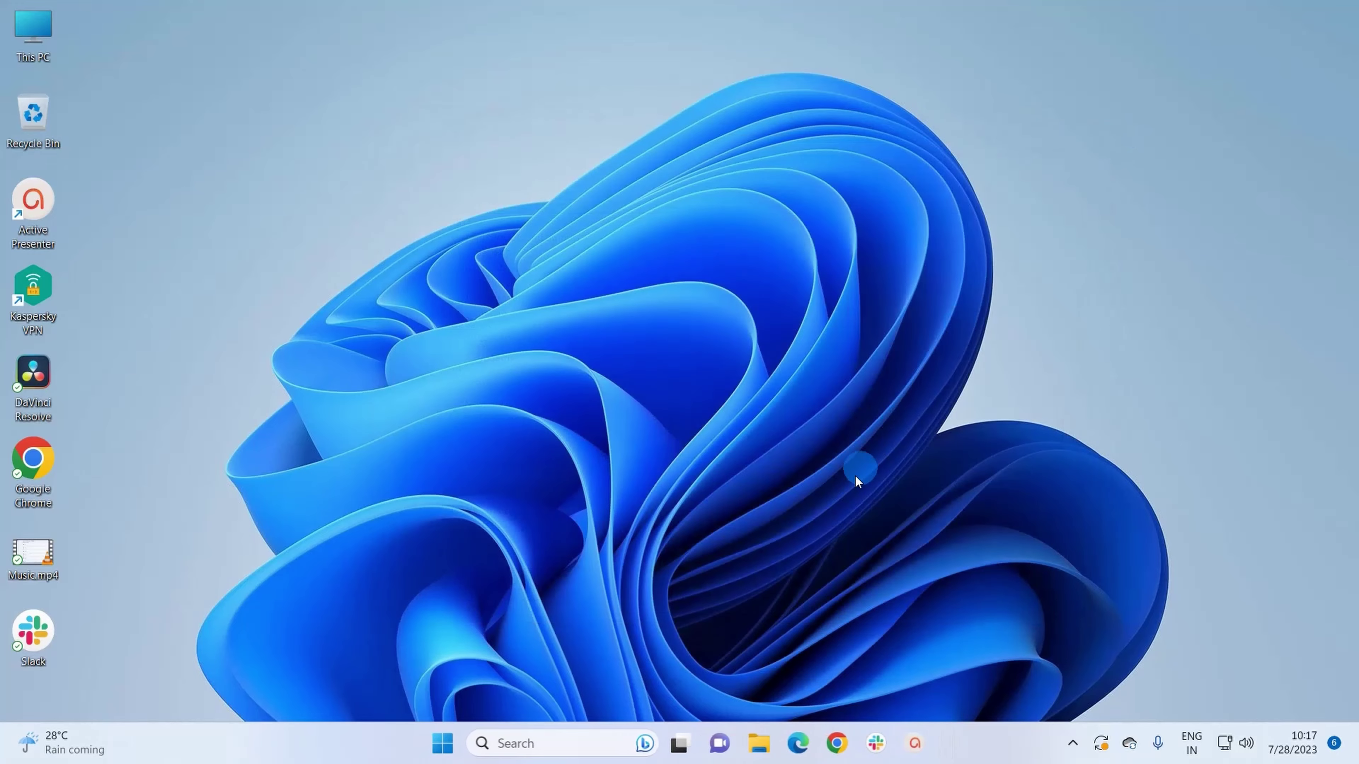
Find and open Control Panel through Windows search, and display its items as large icons
left_click(594, 735)
type("c")
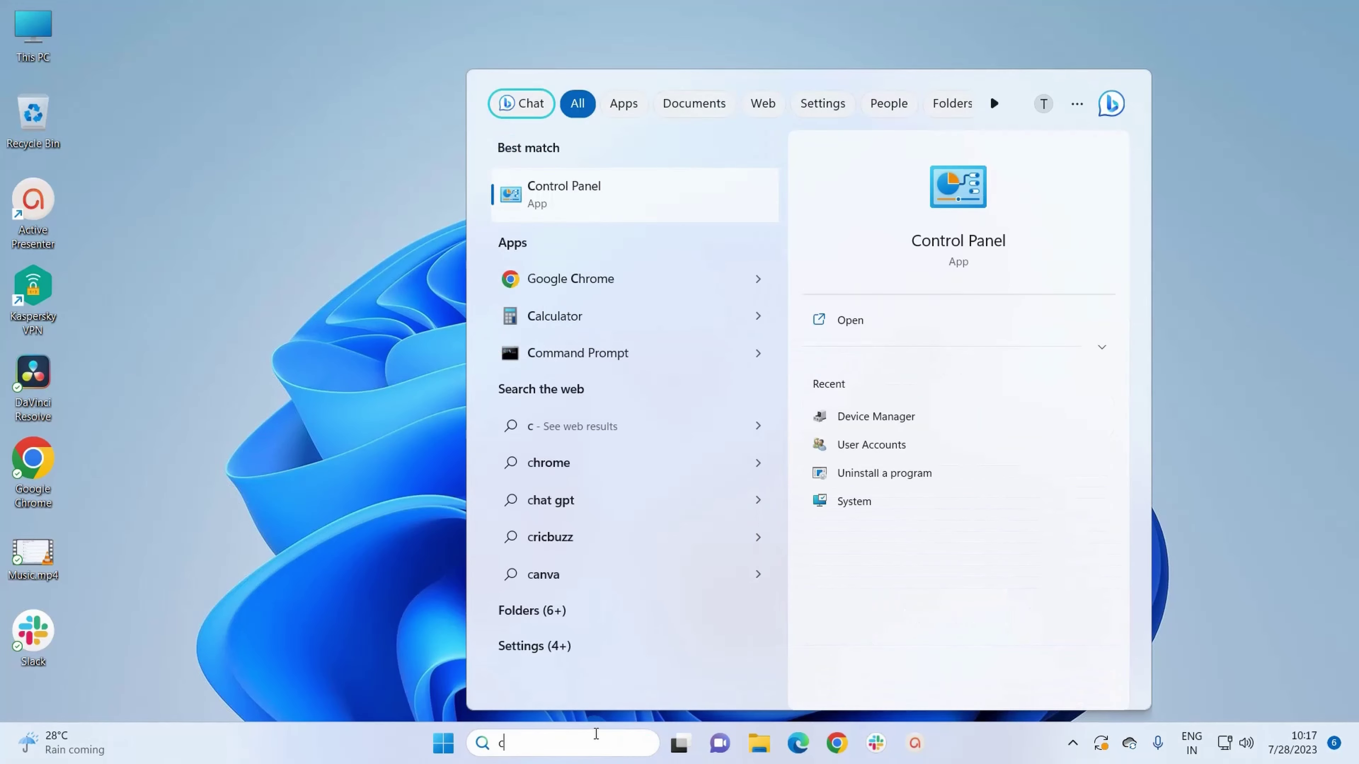
type("o")
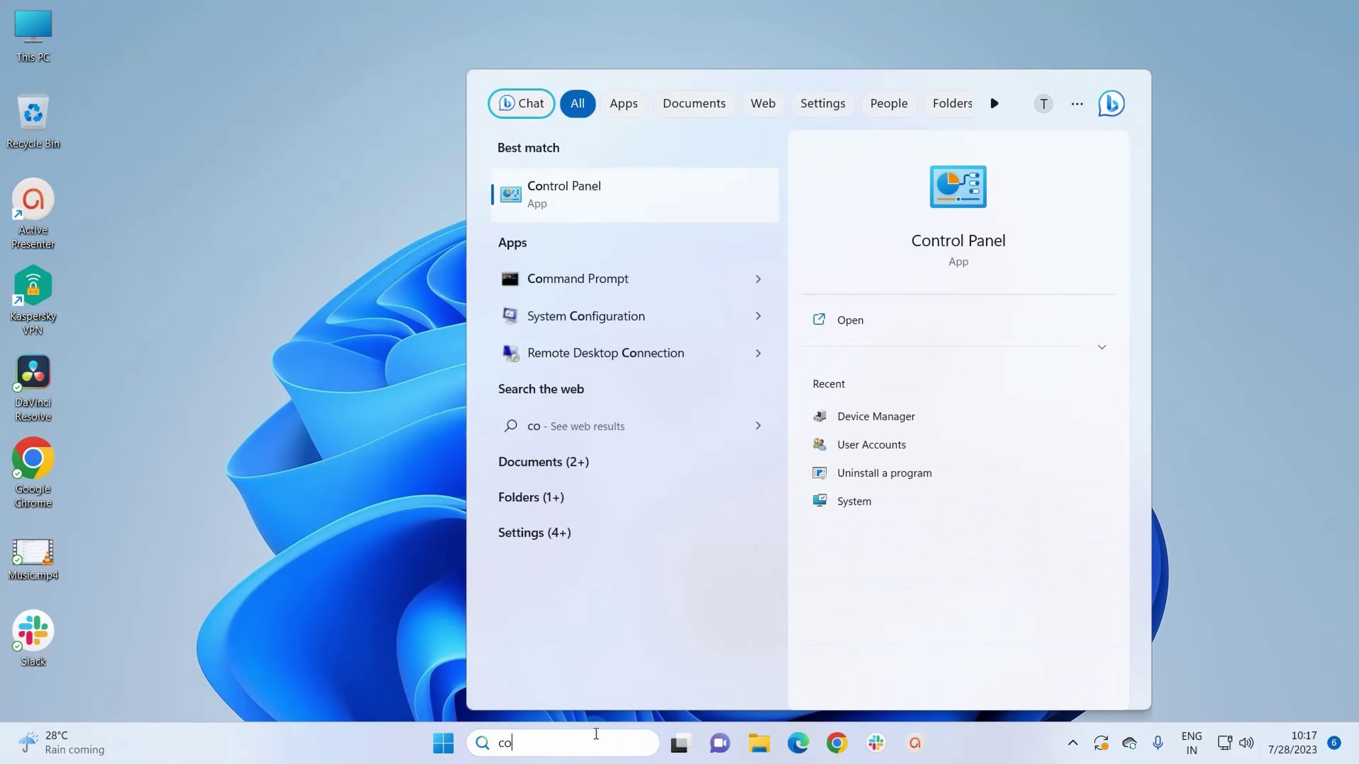
left_click(600, 197)
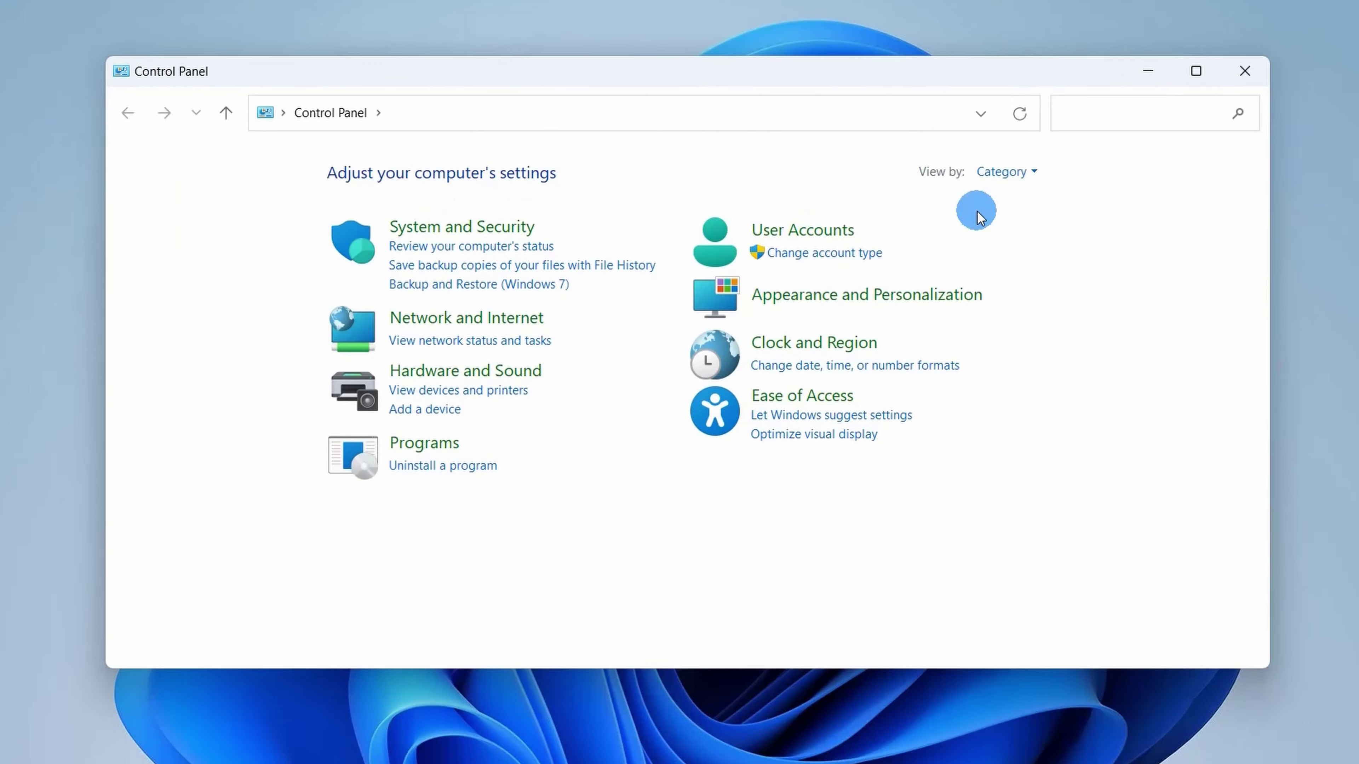
left_click(1035, 172)
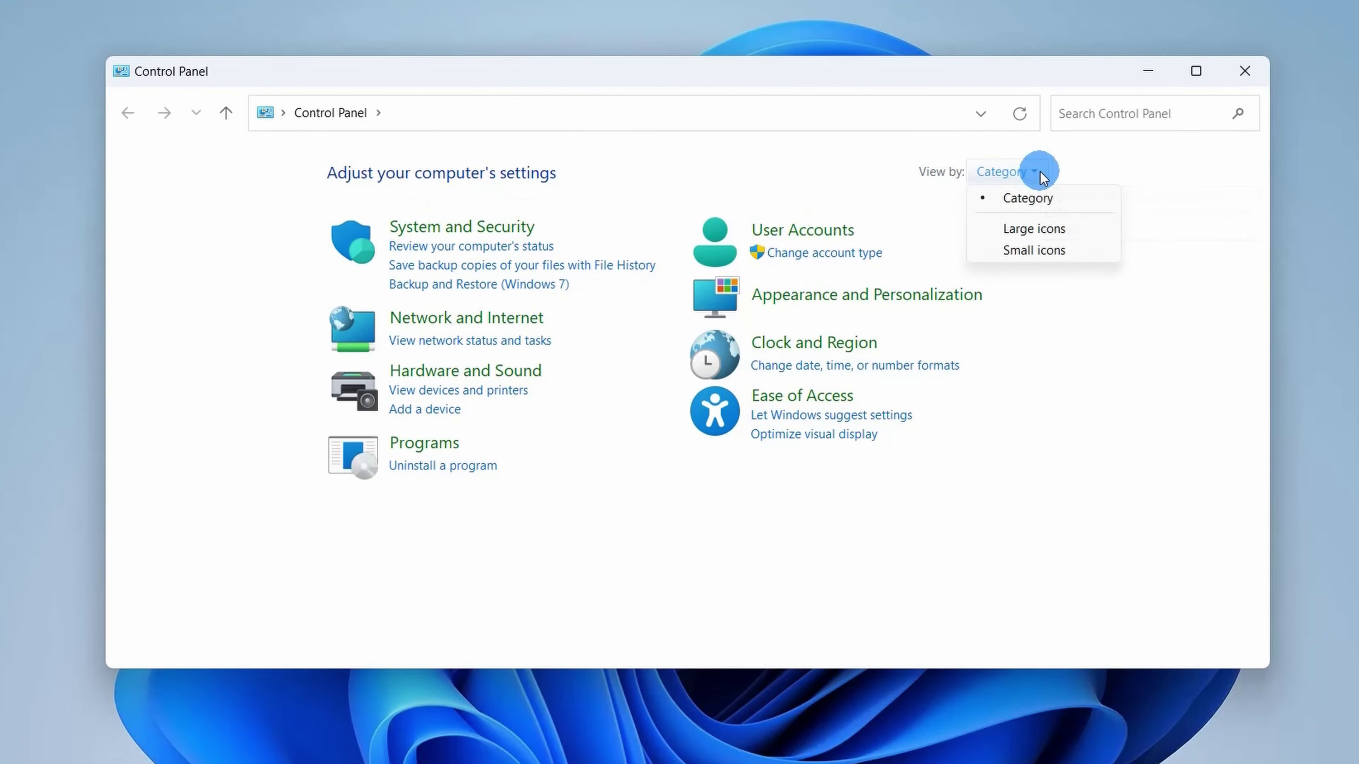
left_click(1052, 230)
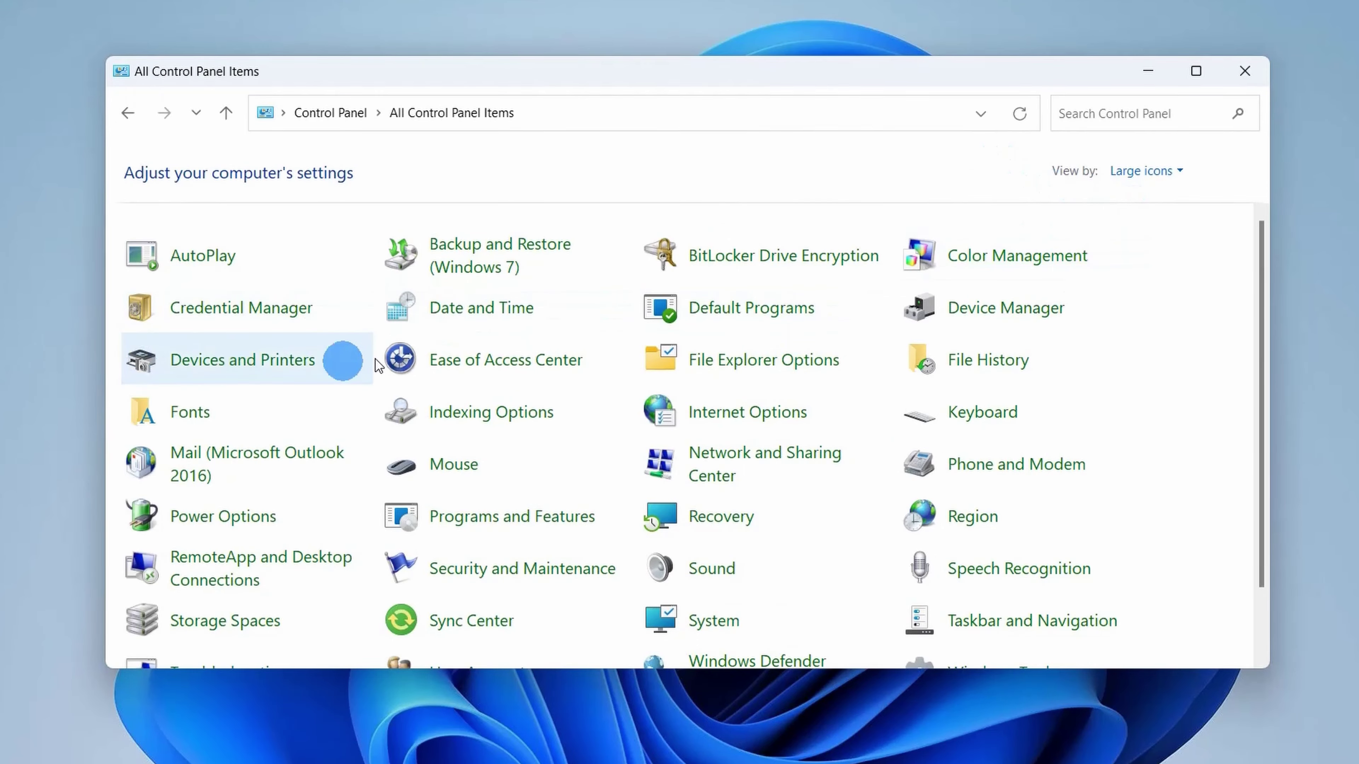
Open Device Manager from the Control Panel items, and close both Device Manager and Control Panel
left_click(1047, 320)
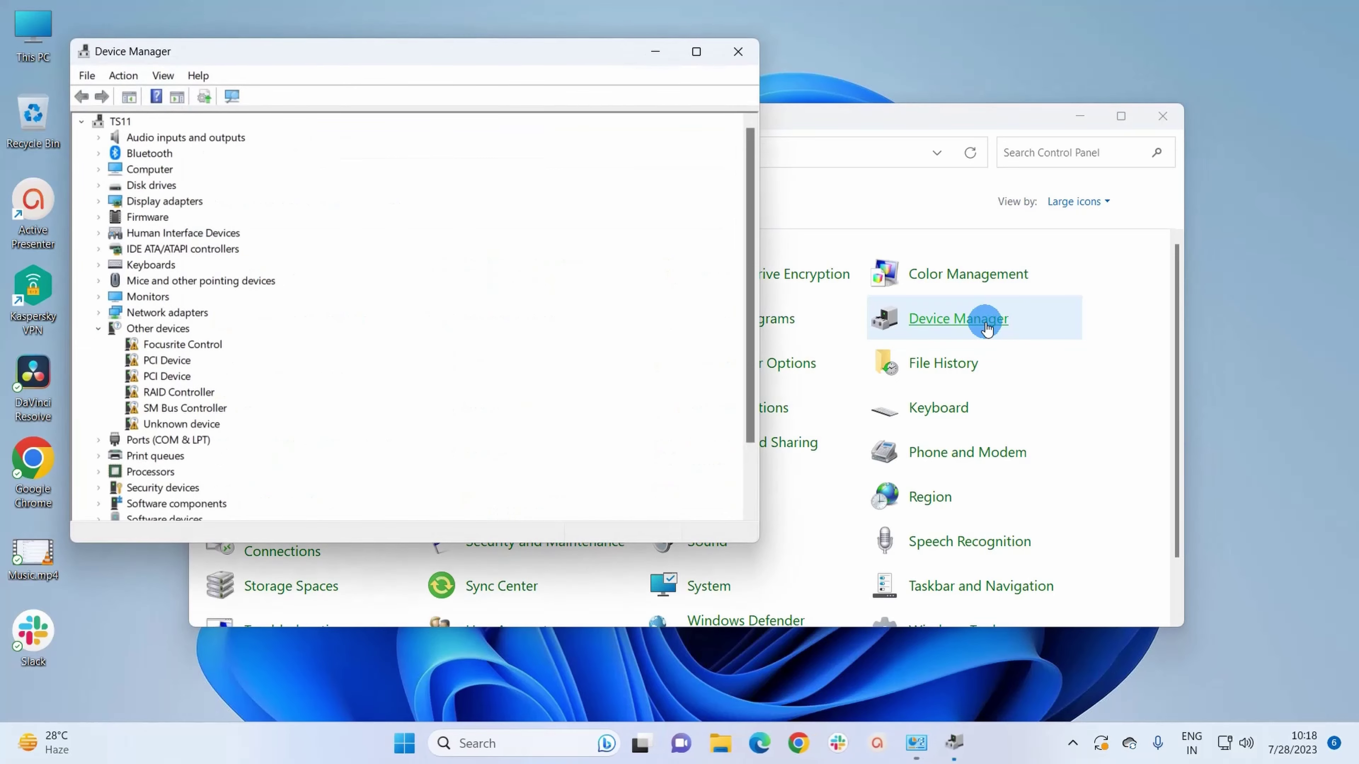
left_click(738, 52)
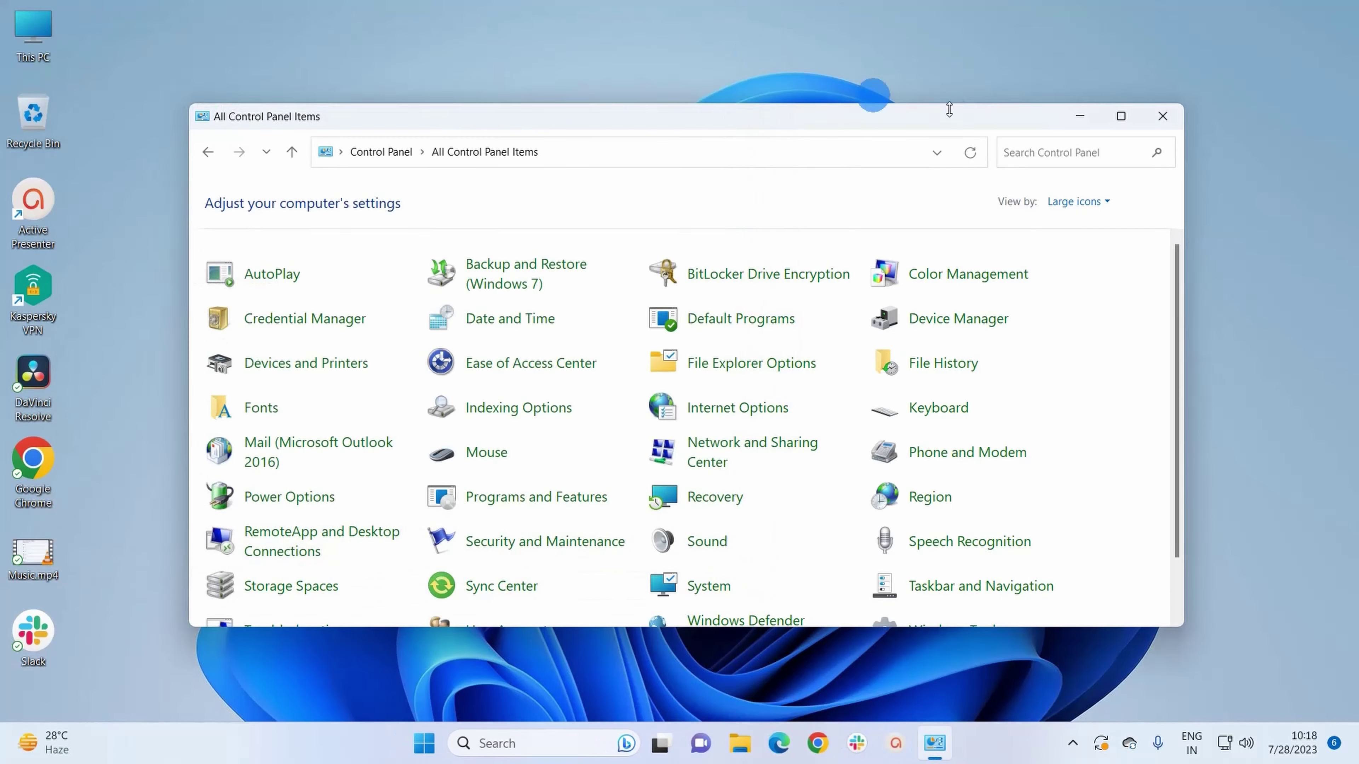
left_click(1162, 116)
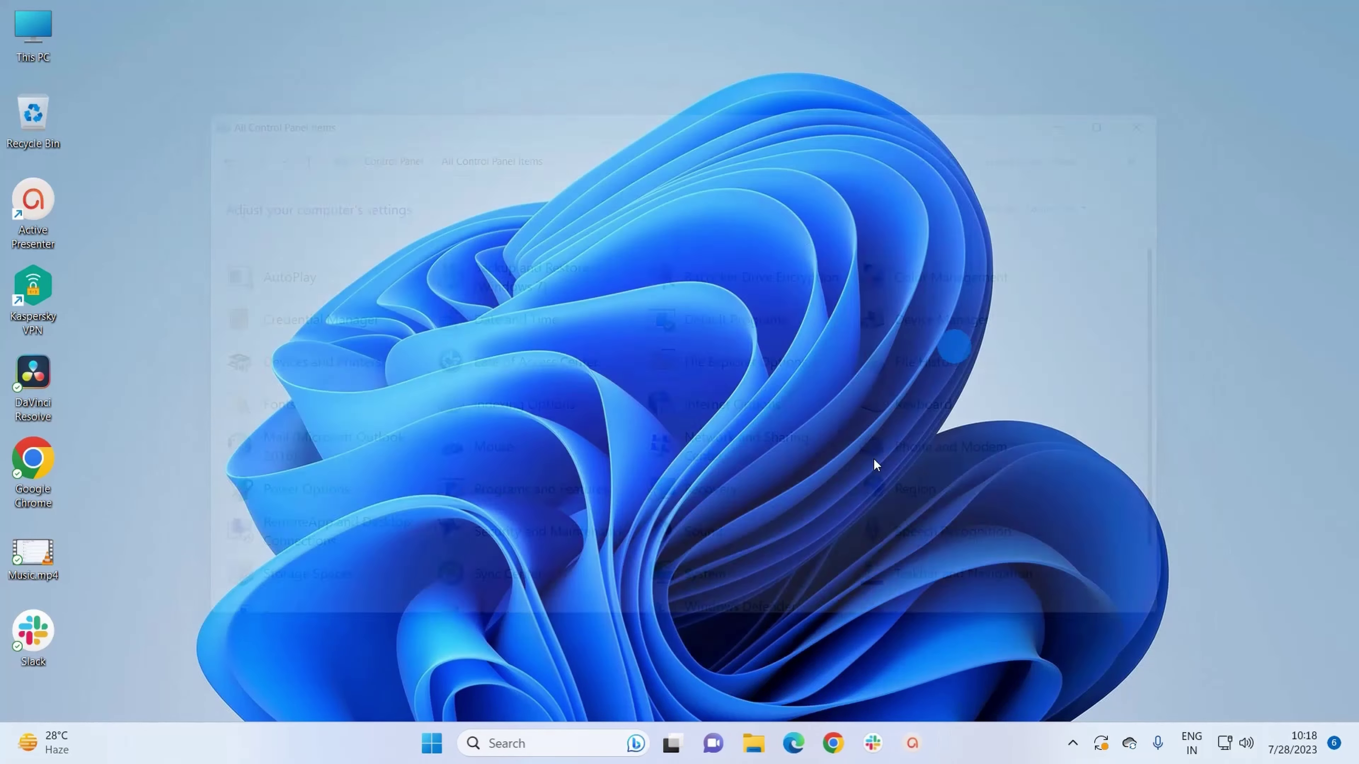
Search Windows for "device" and open Device Manager
left_click(582, 732)
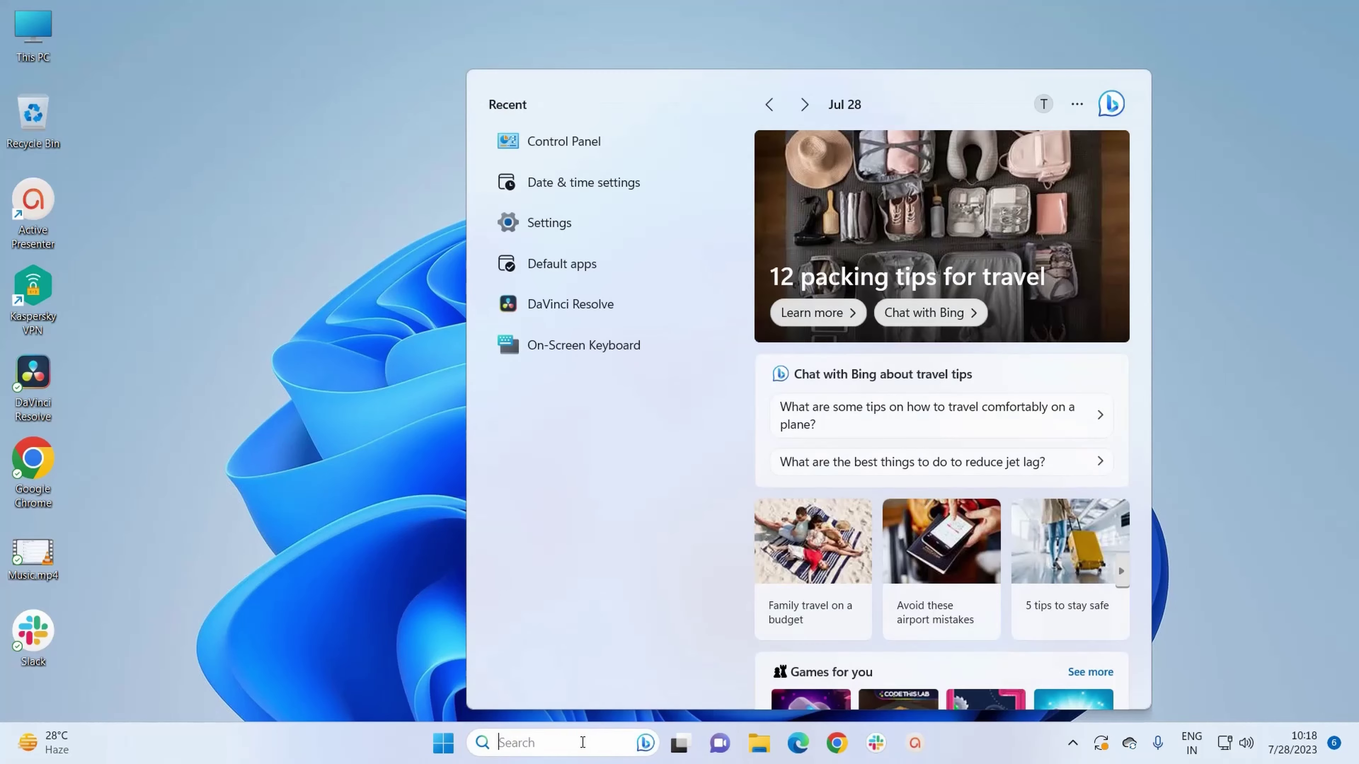
type("device")
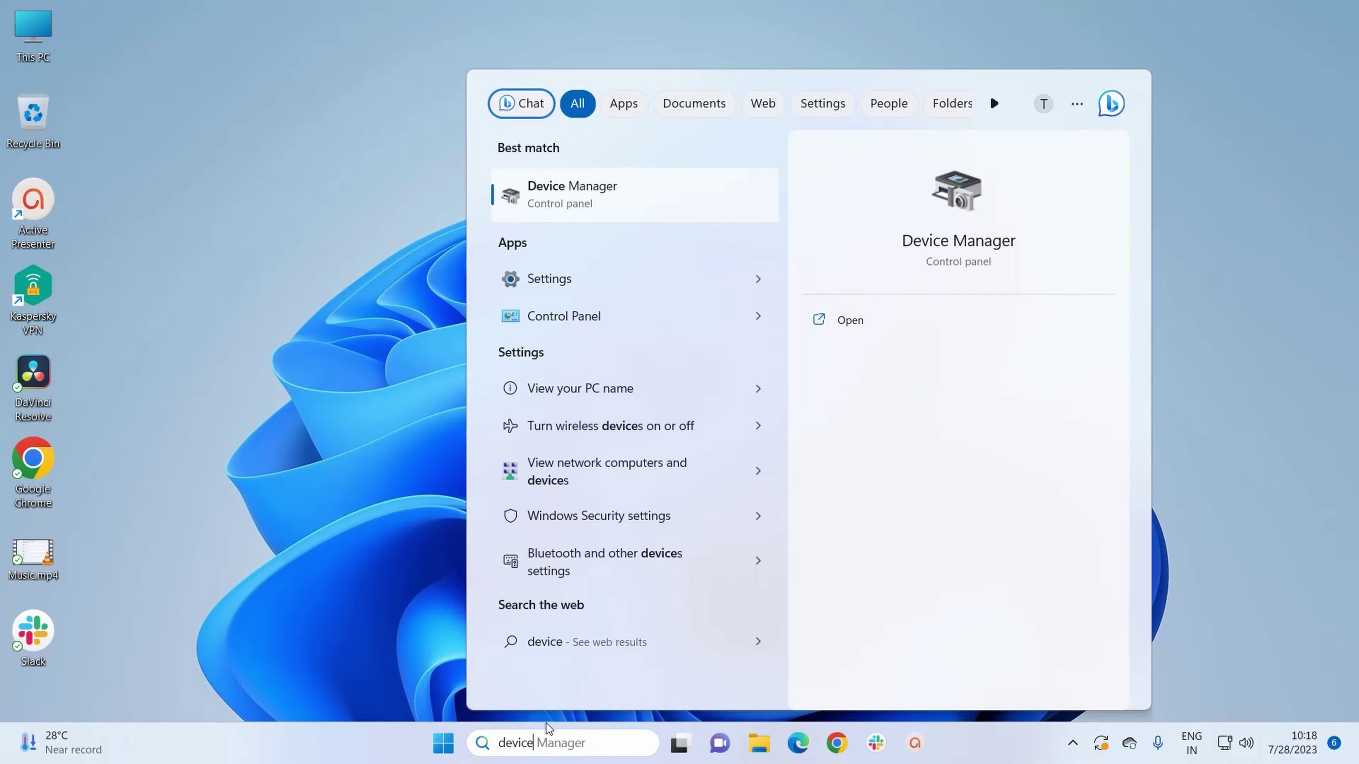
left_click(609, 196)
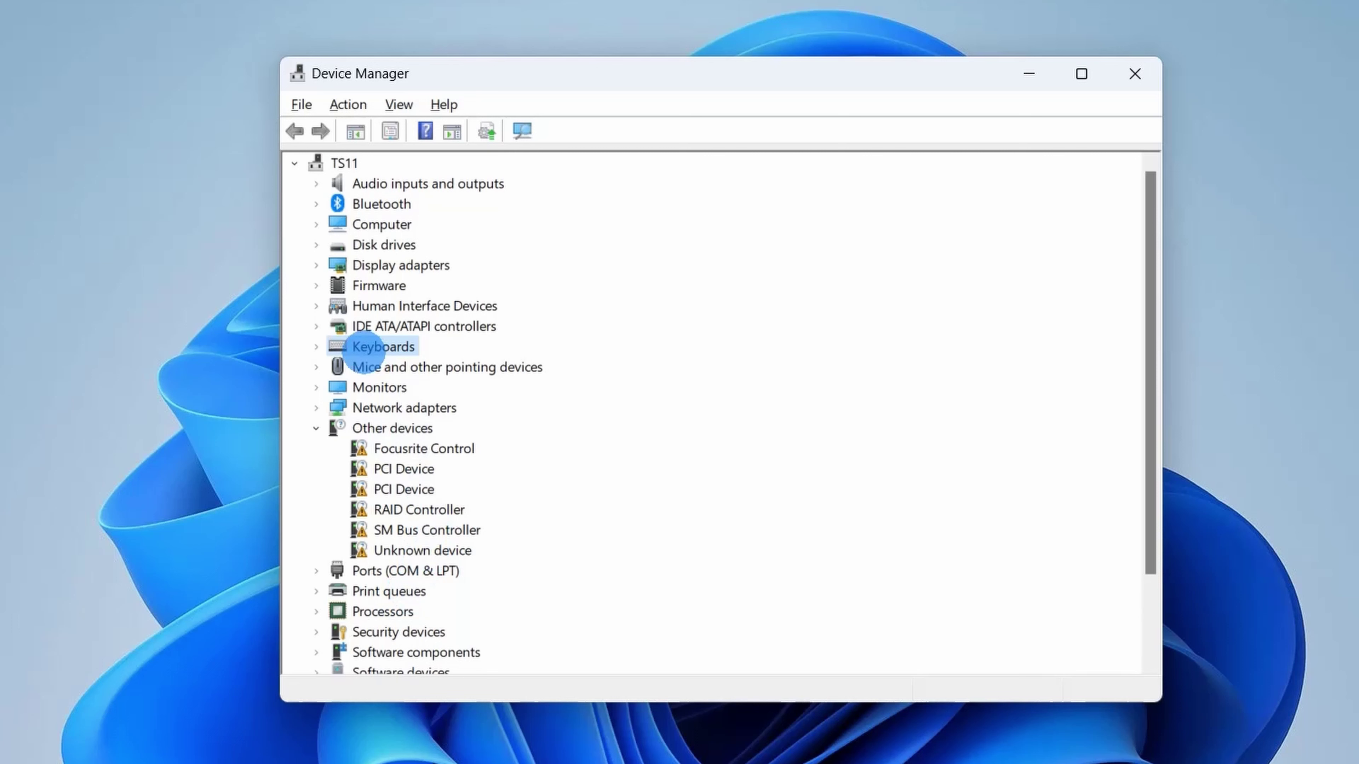
Start a driver update for the HID Keyboard Device under Keyboards and search automatically for drivers
left_click(315, 346)
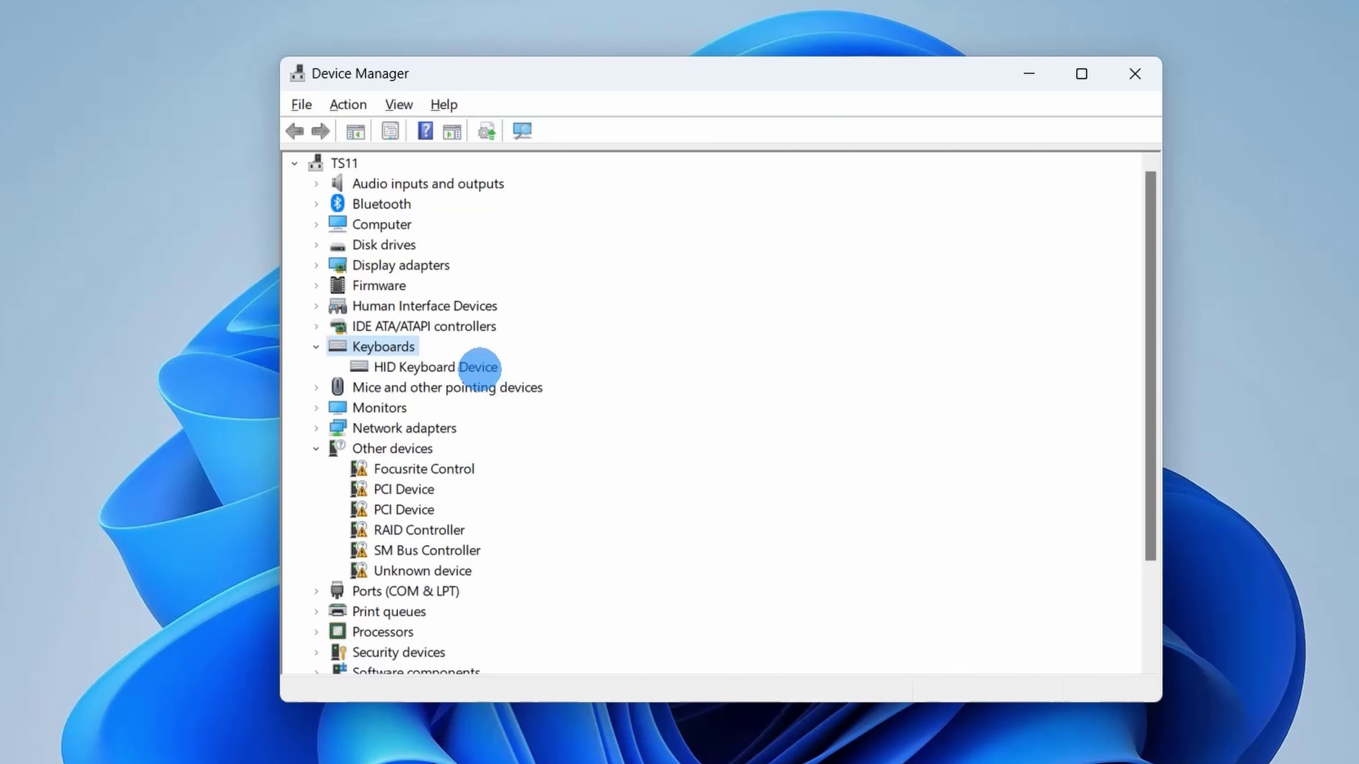
right_click(479, 368)
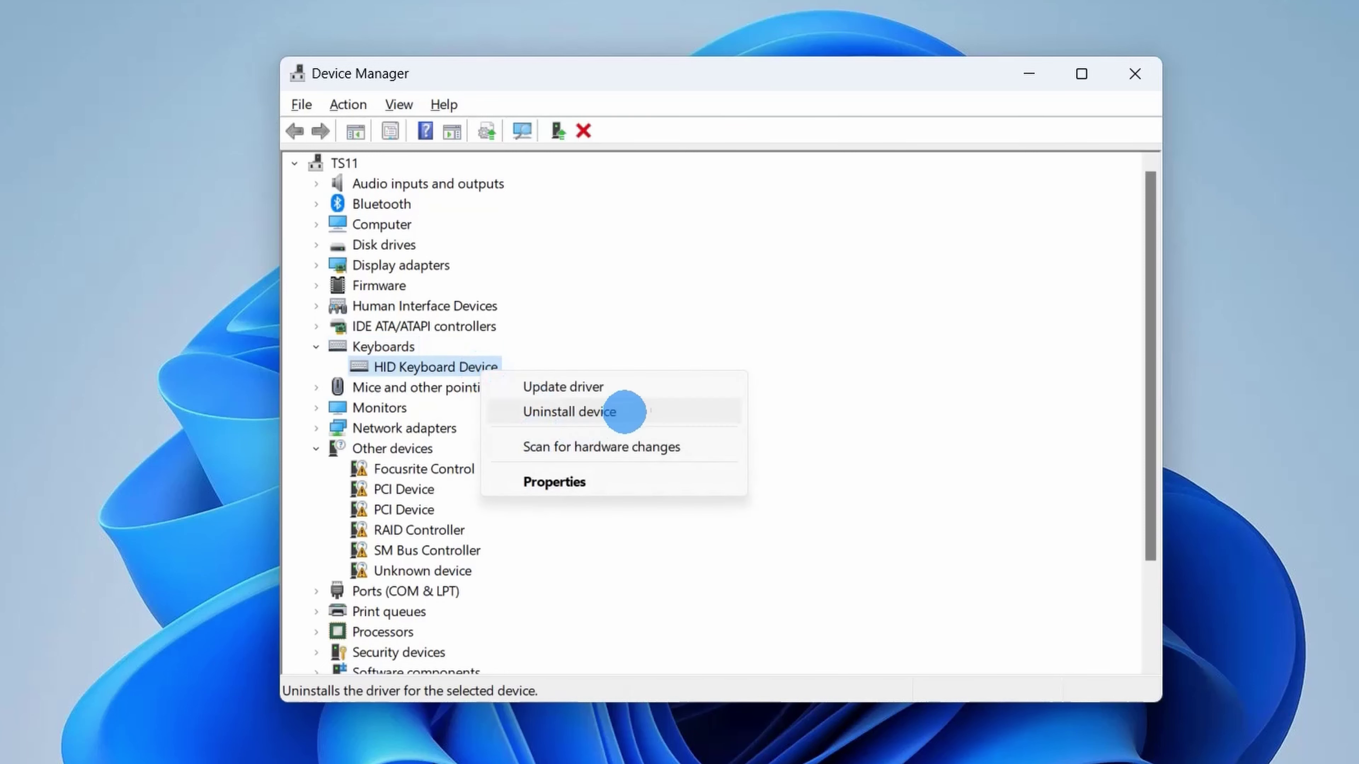
left_click(640, 387)
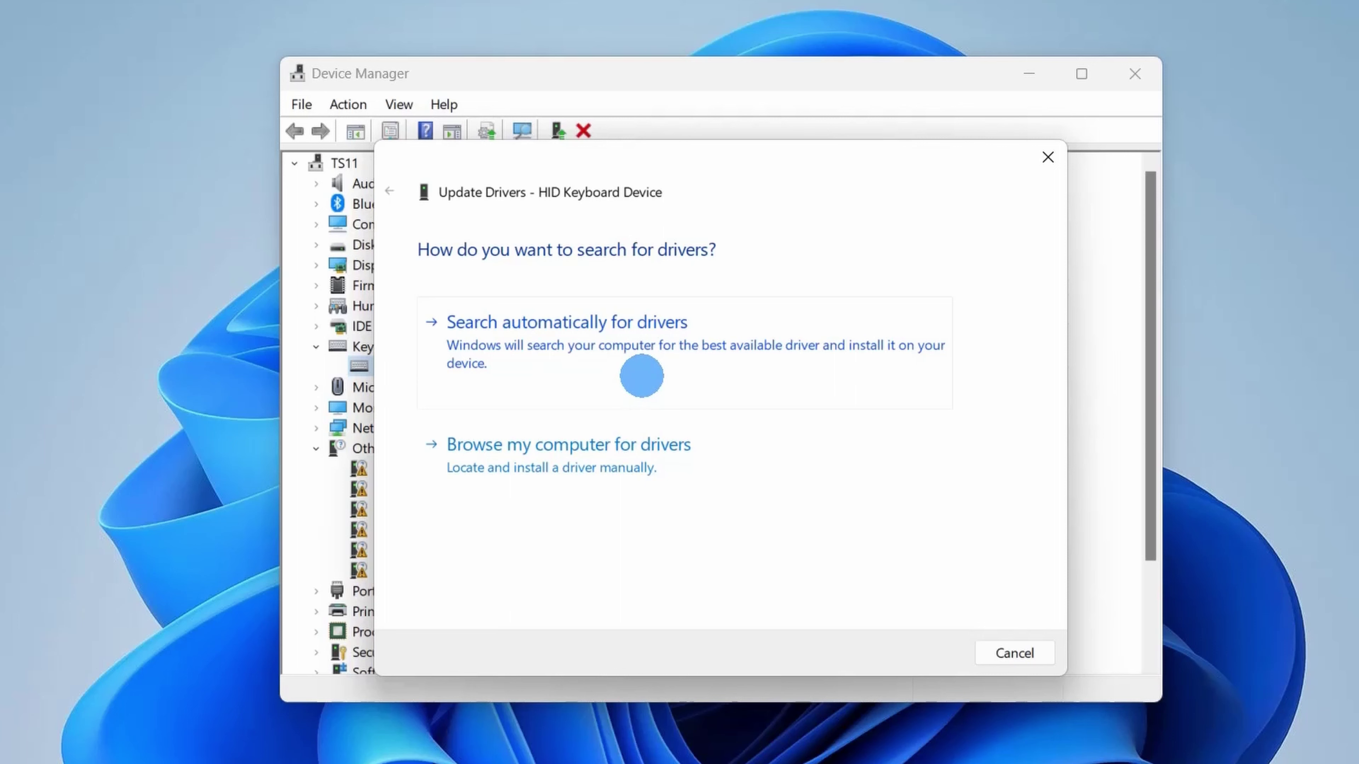
left_click(588, 358)
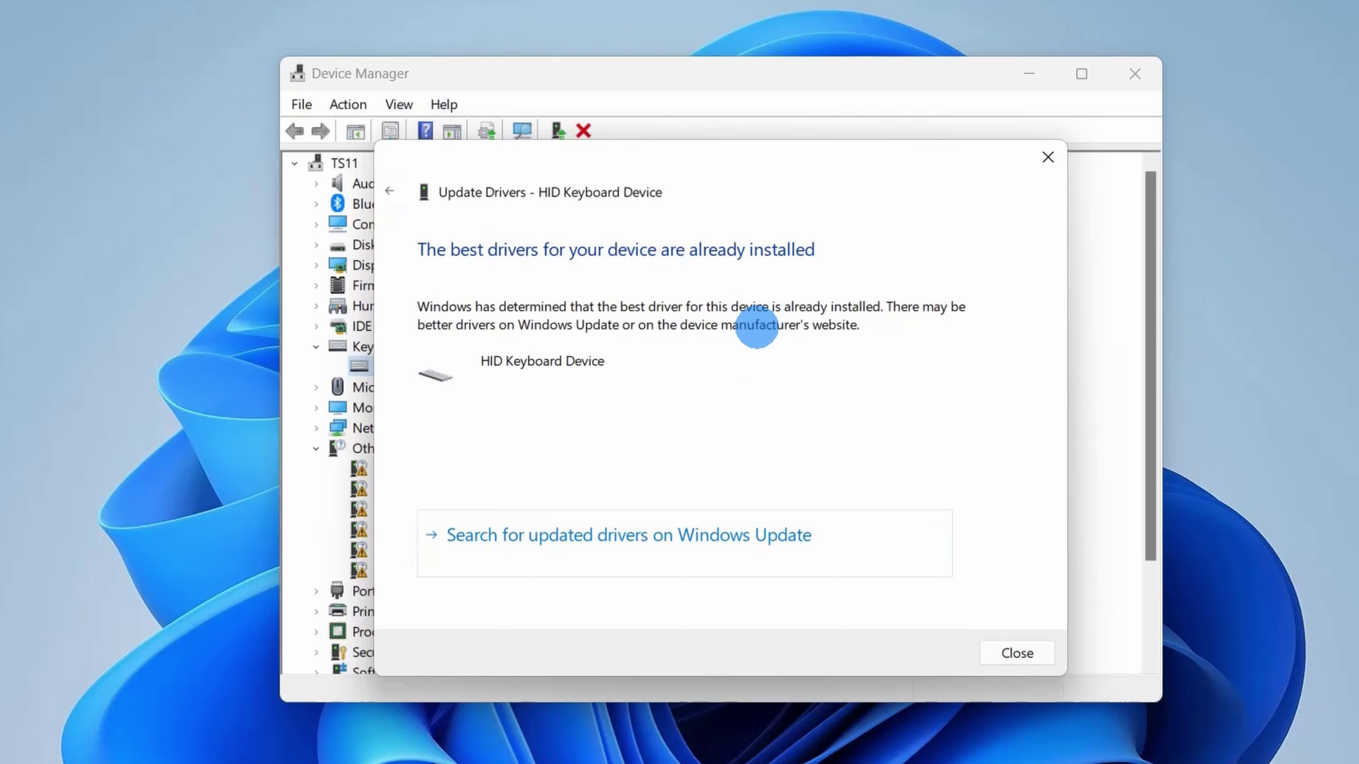
Return to the driver search options and manually install the HID Keyboard Device driver from the computer's list of available drivers
left_click(389, 191)
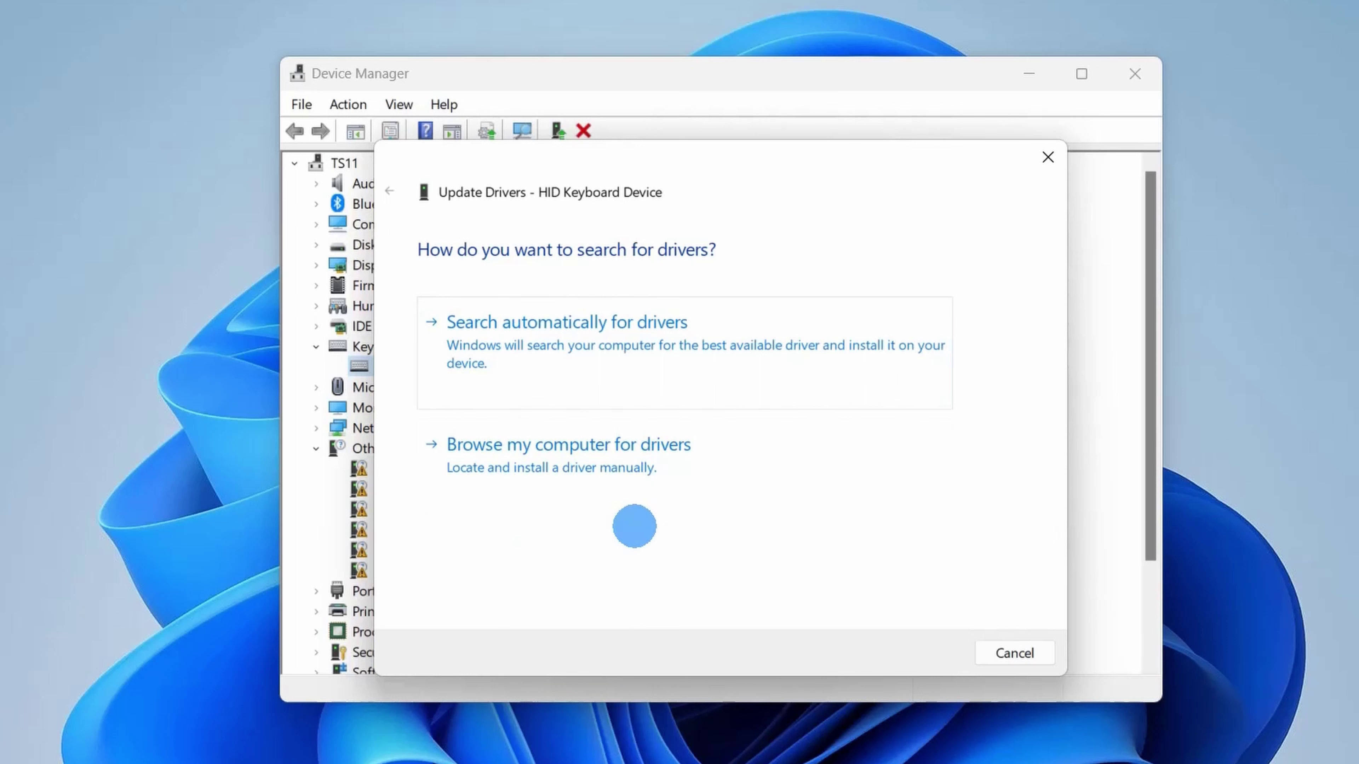
left_click(588, 444)
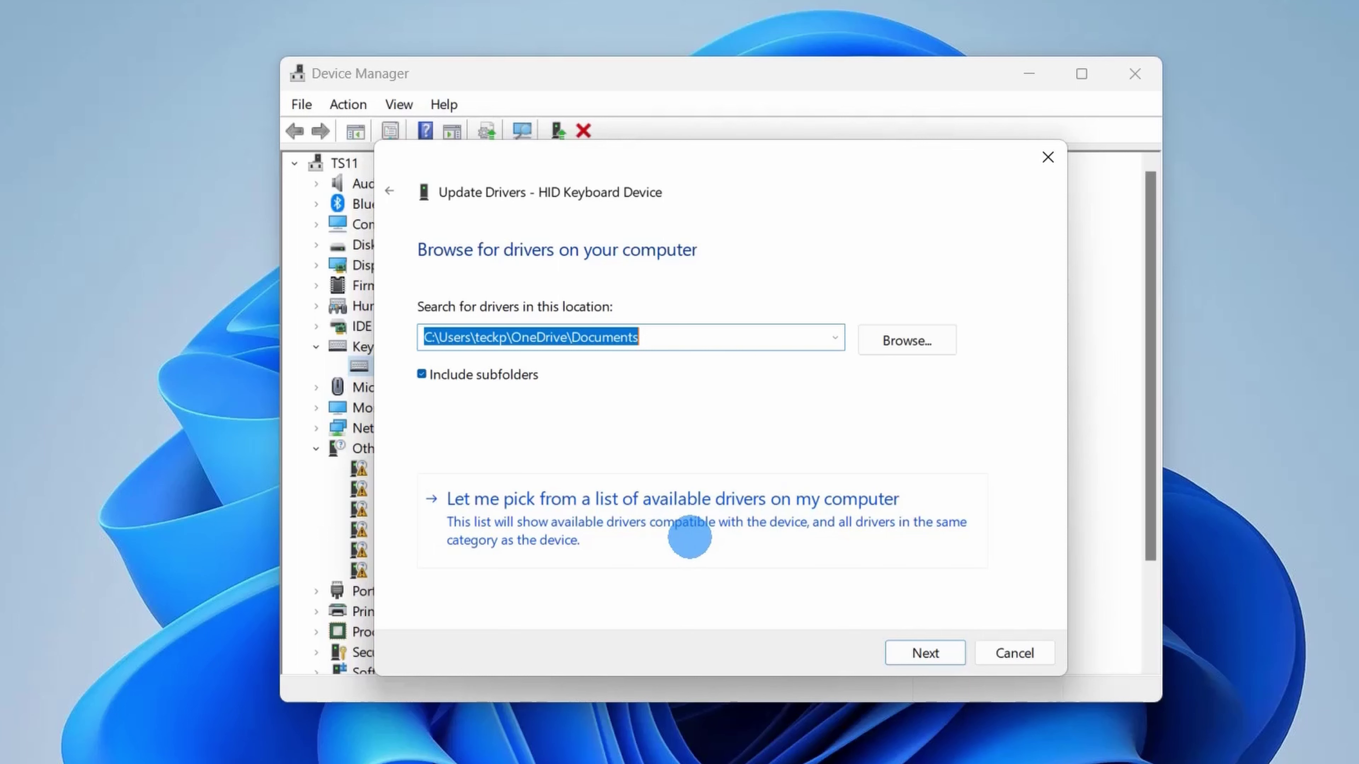
left_click(758, 499)
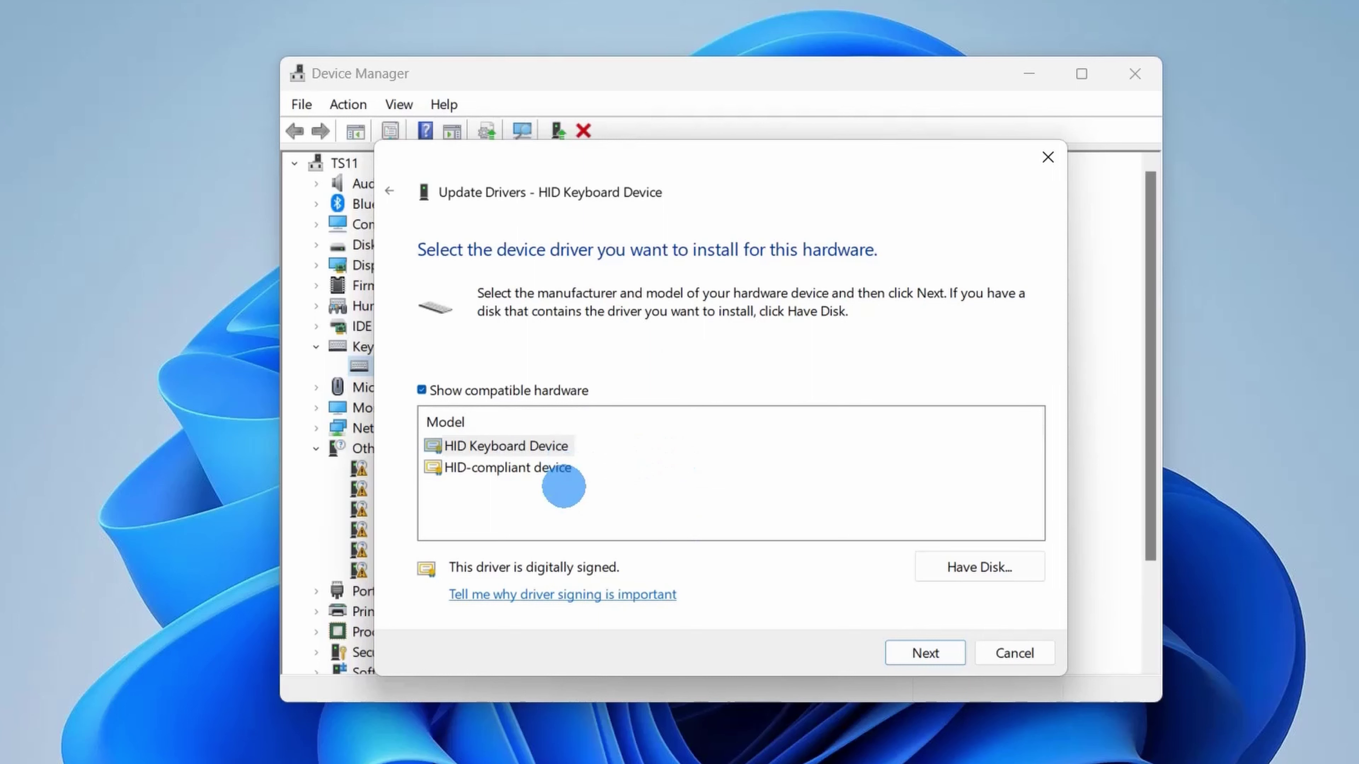
left_click(520, 445)
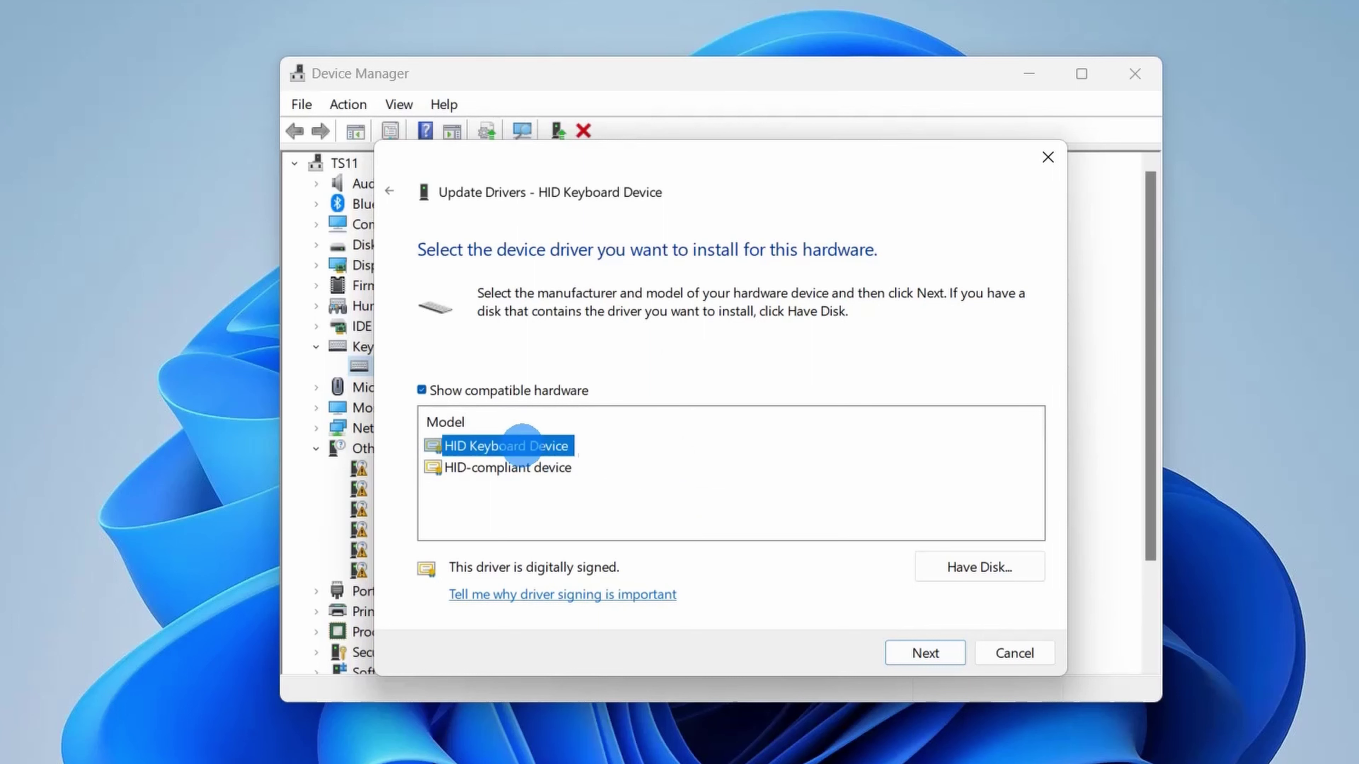
left_click(925, 652)
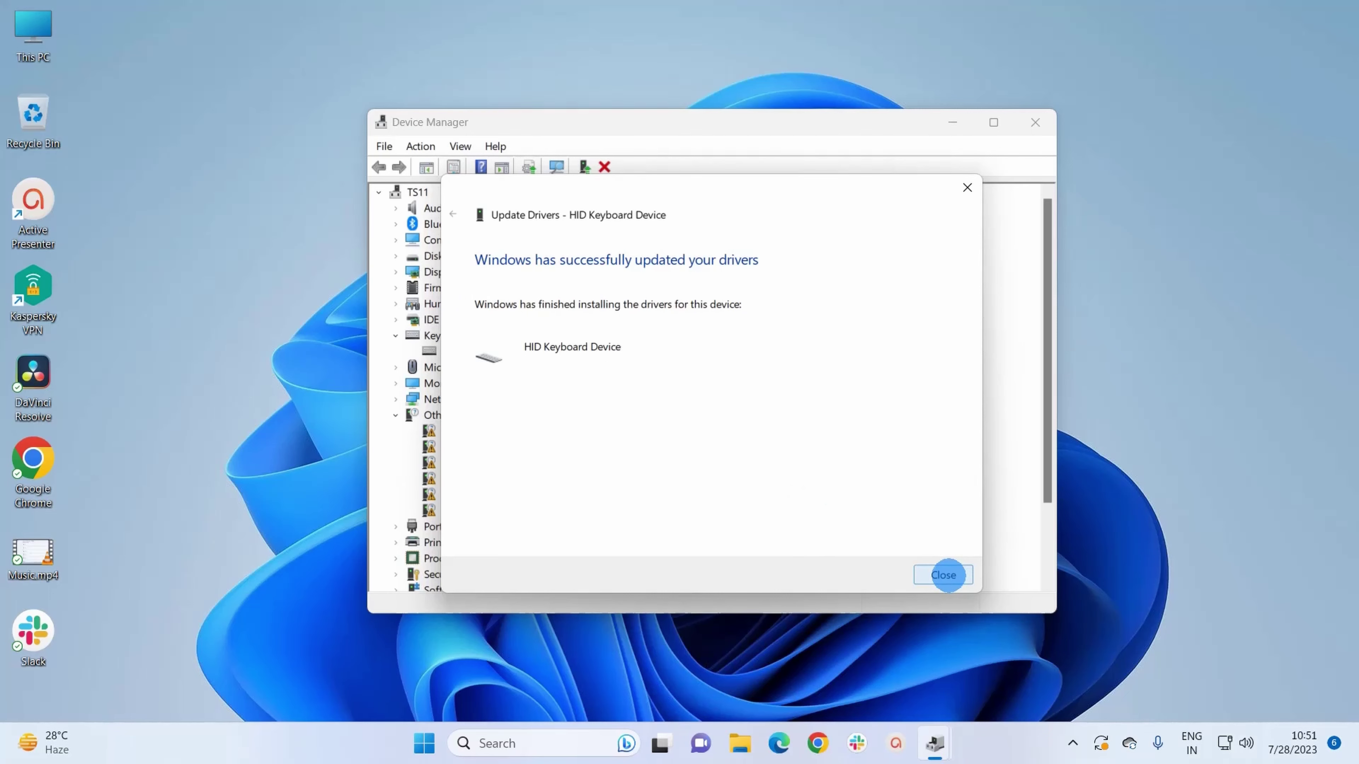
left_click(944, 576)
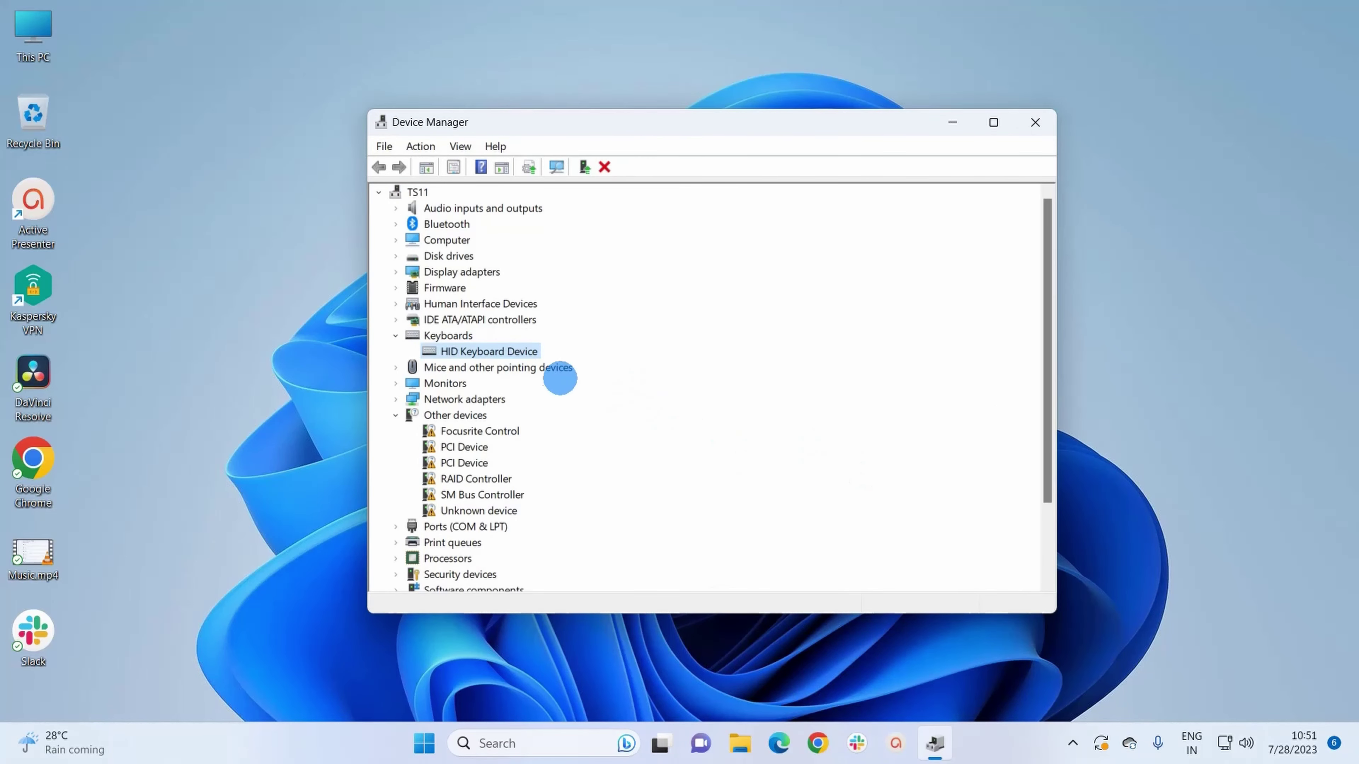
Examine the HID Keyboard Device's driver properties, including its update options without updating, and its event history
right_click(513, 349)
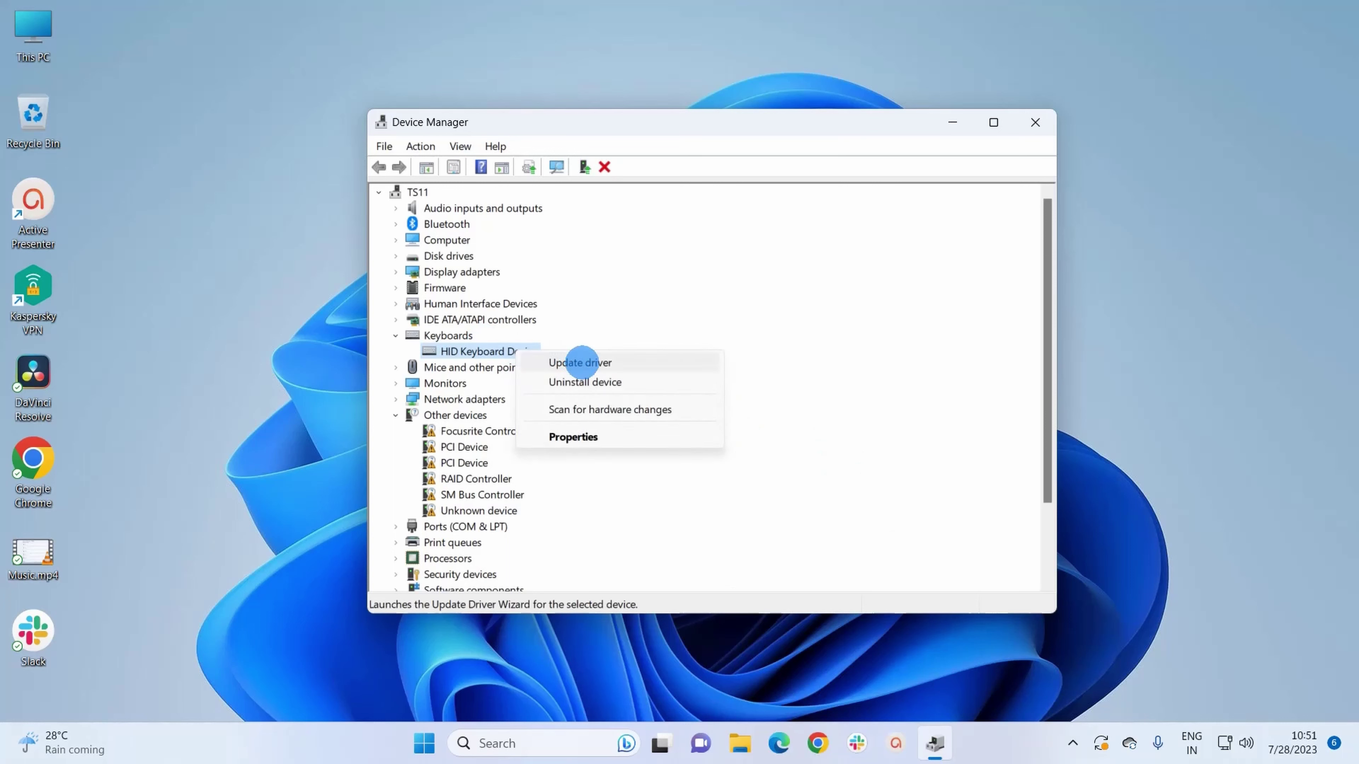
left_click(620, 438)
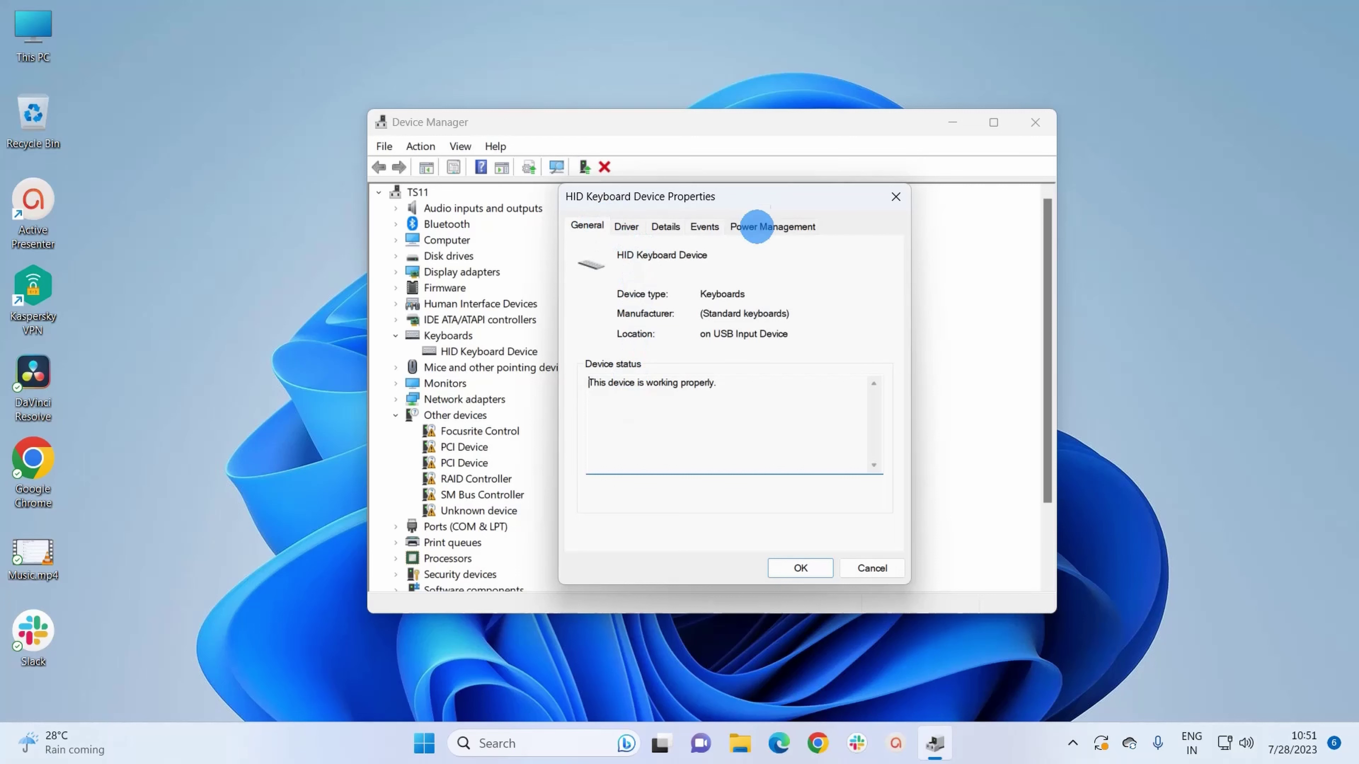
left_click(628, 227)
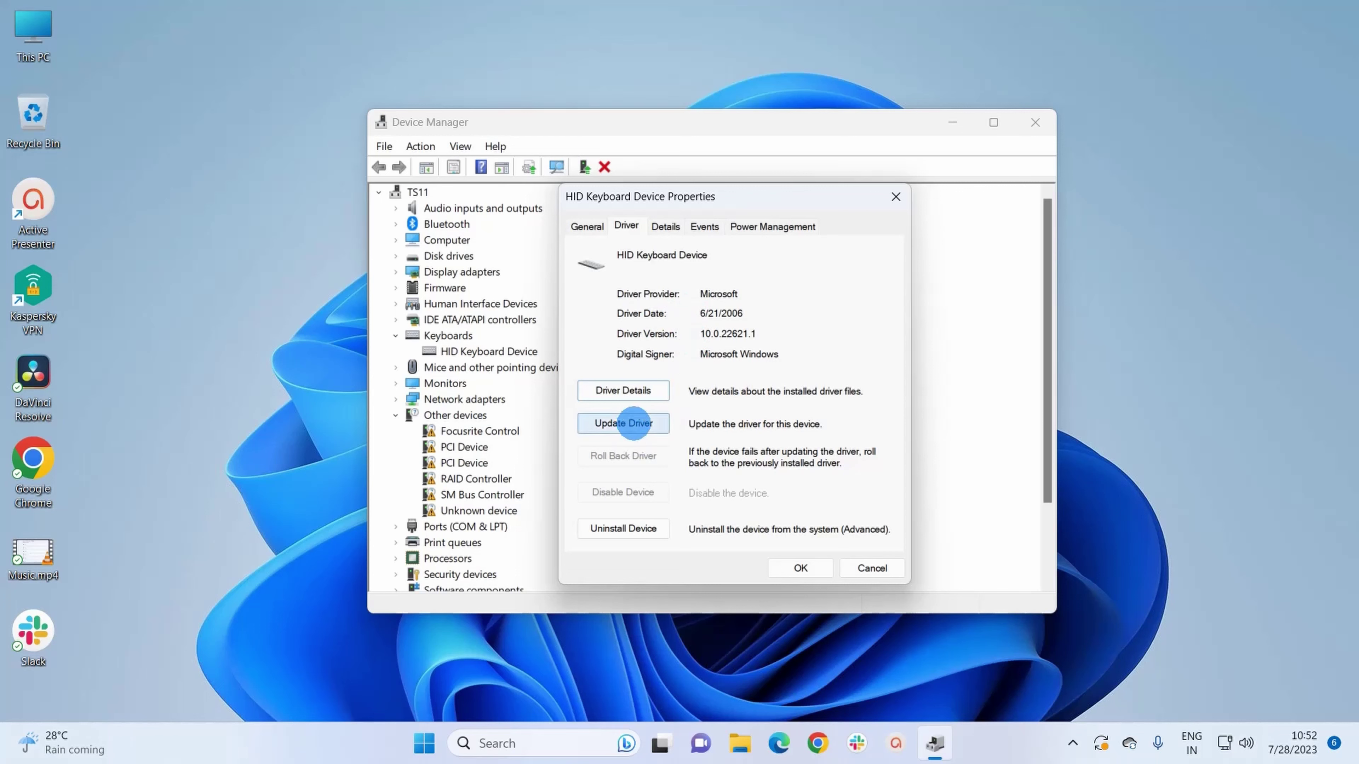
left_click(626, 422)
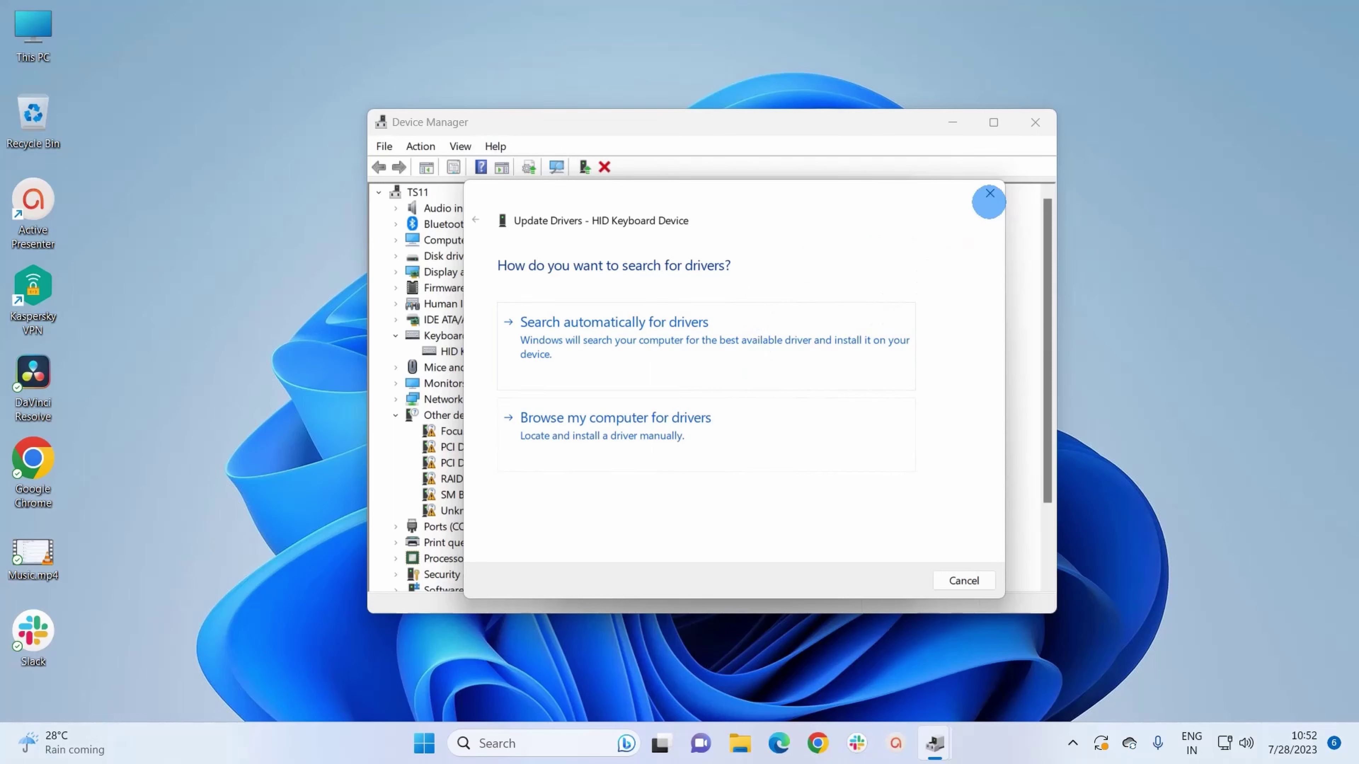
left_click(988, 193)
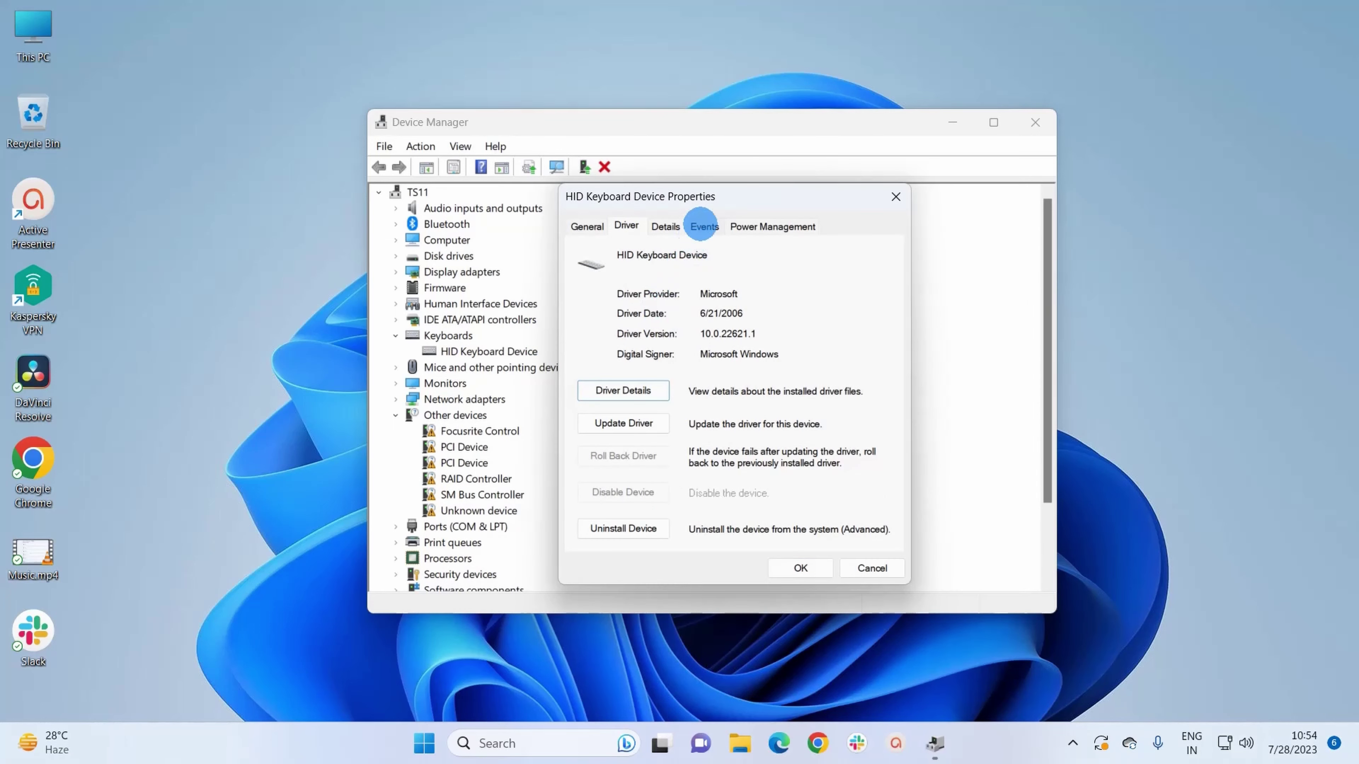
left_click(704, 225)
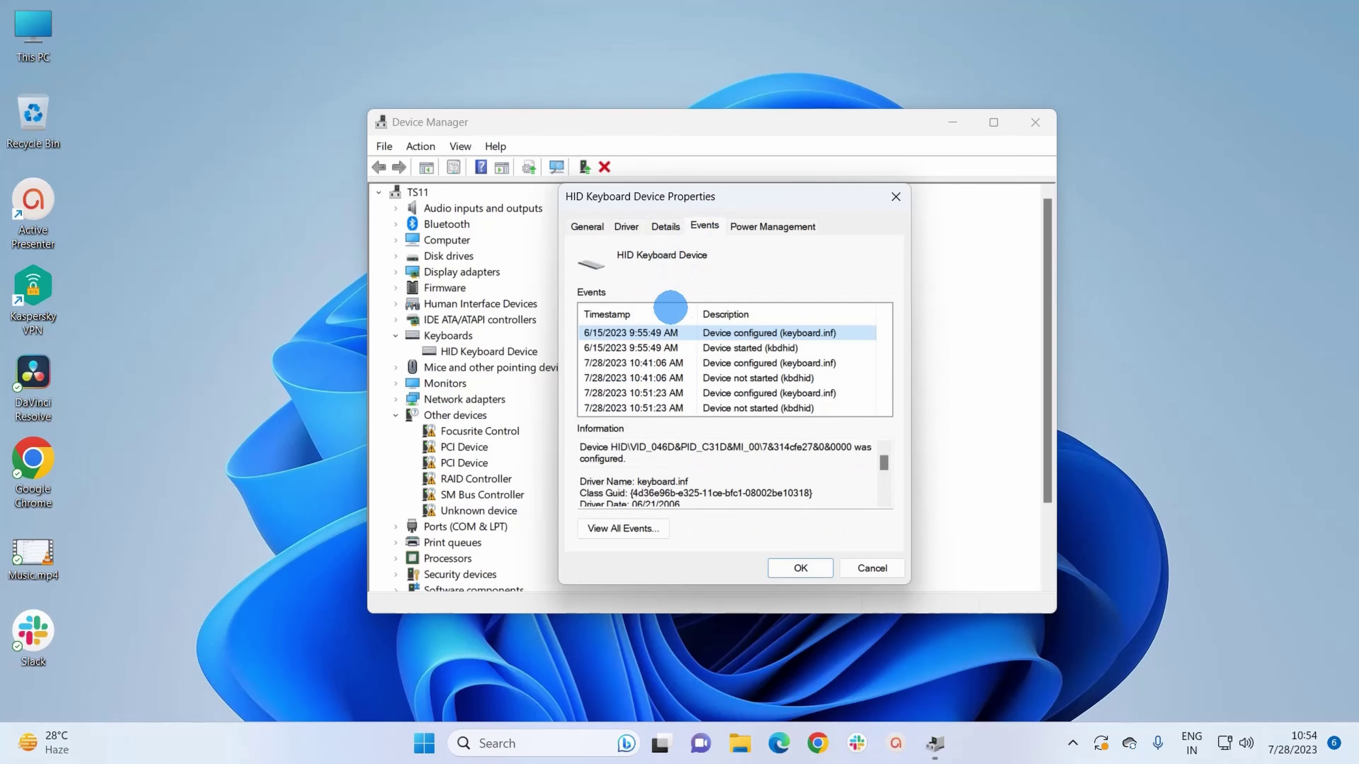